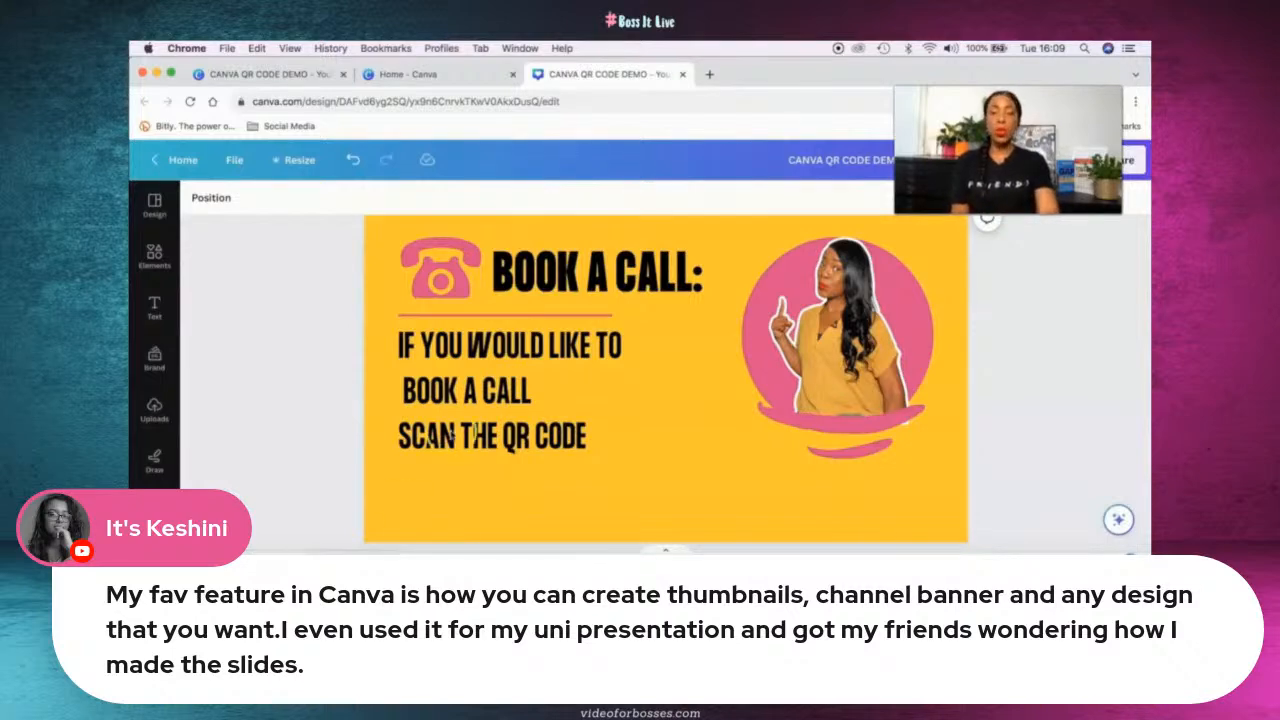
# - Search the apps for QR Code Generator and open the QR Code app
pyautogui.click(698, 528)
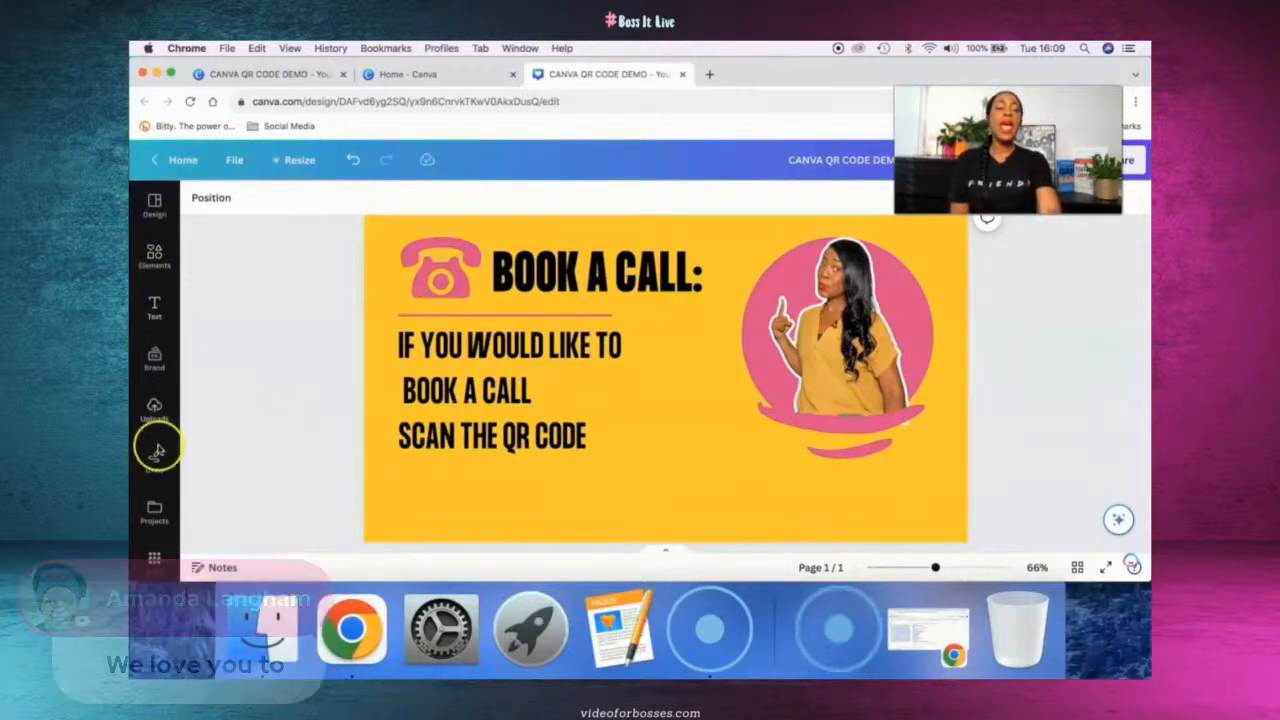
pyautogui.scroll(-3, 160, 450)
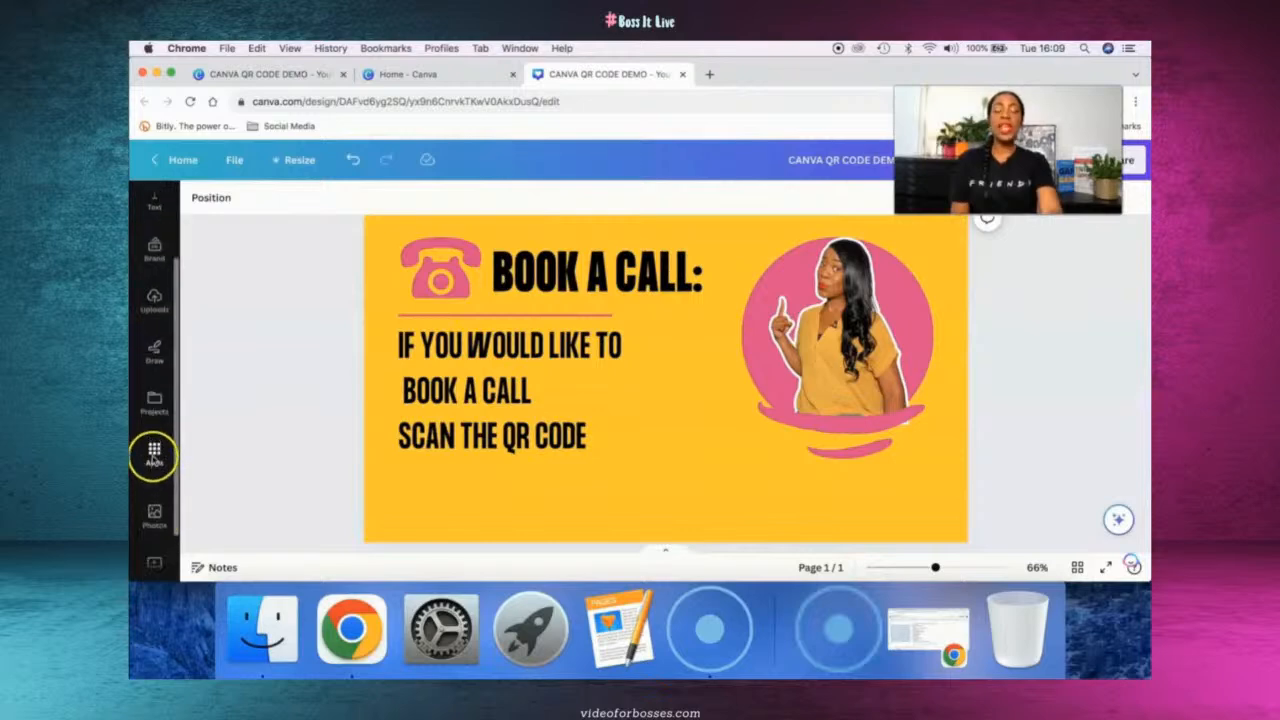
pyautogui.click(154, 450)
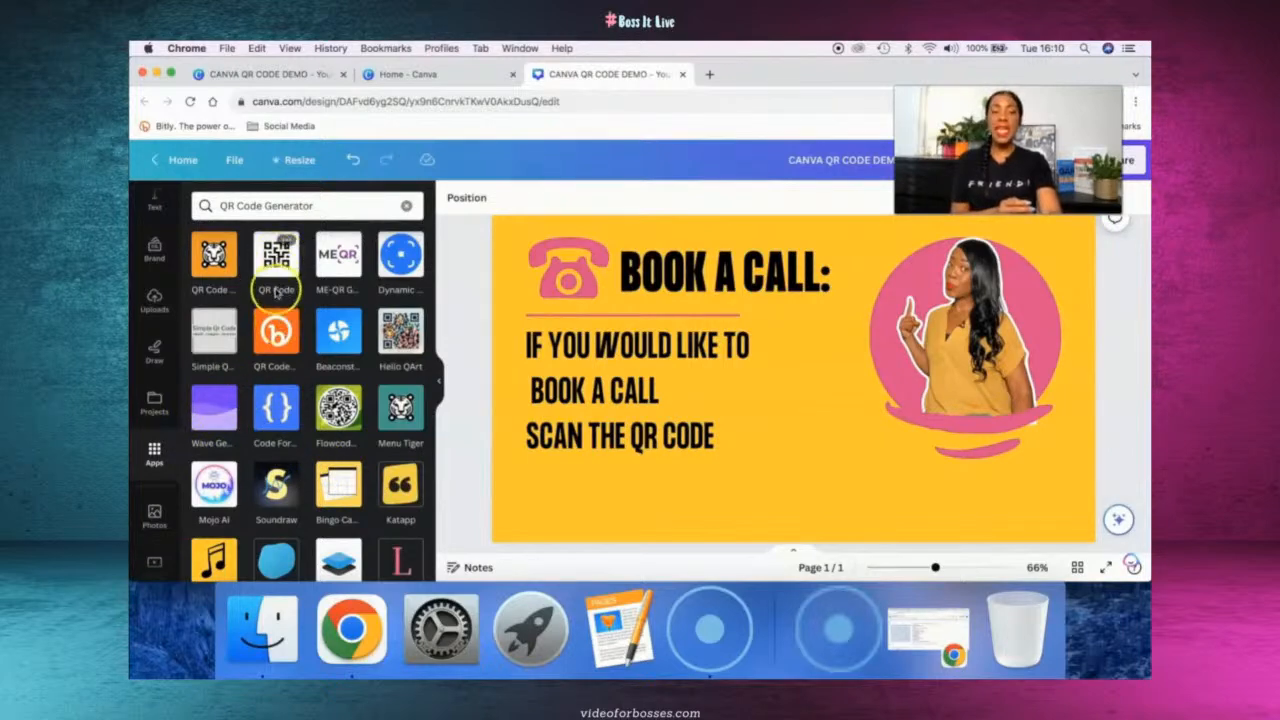
pyautogui.click(277, 257)
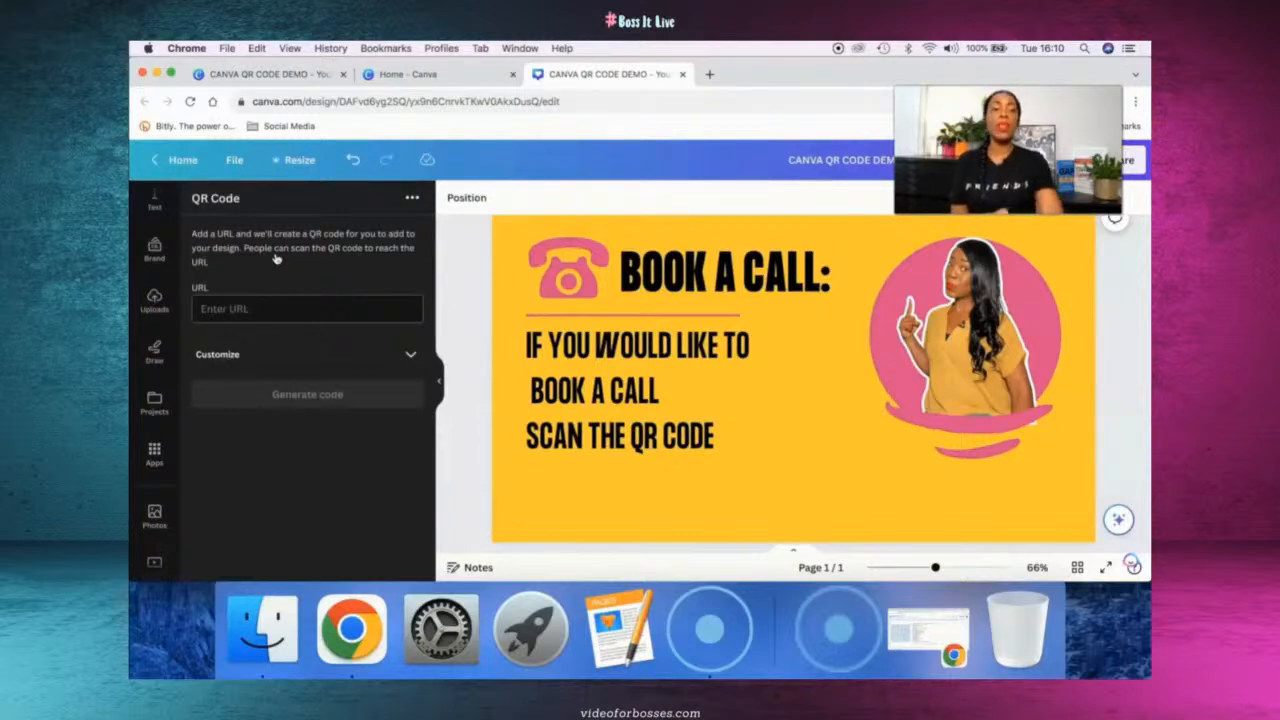
pyautogui.click(230, 310)
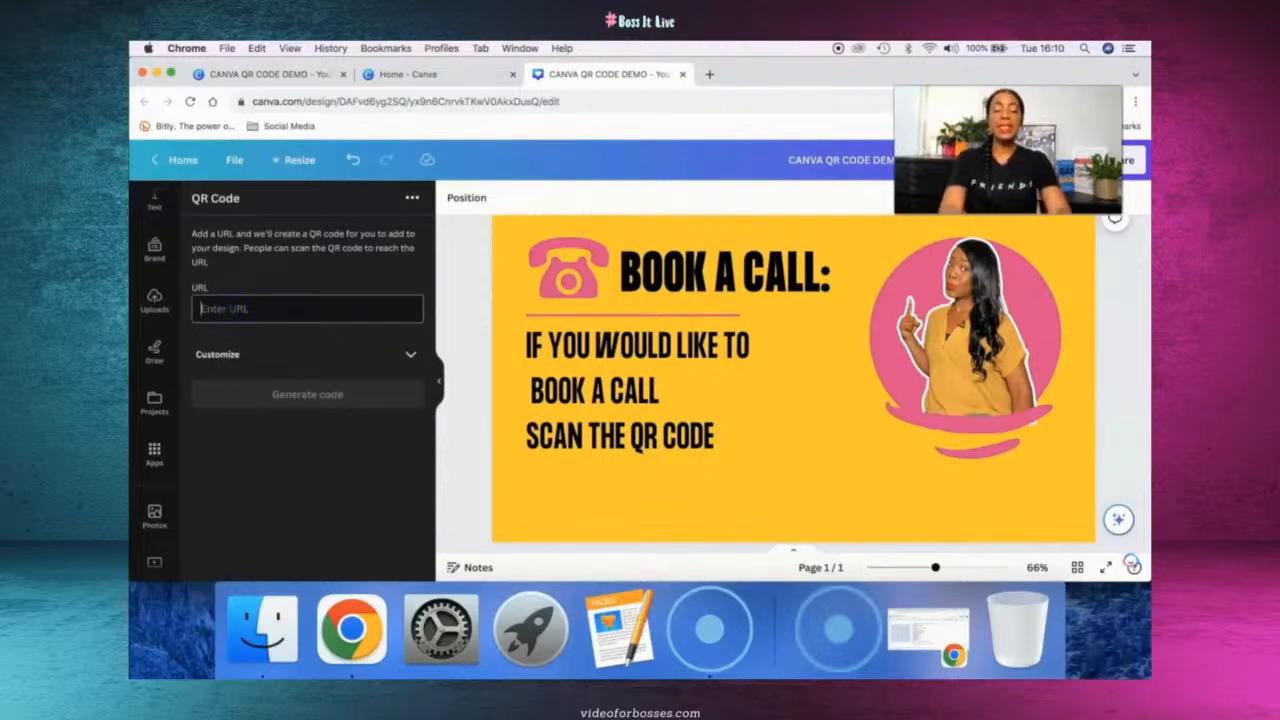
pyautogui.write('https://calendly.com/videoforbosses/30min')
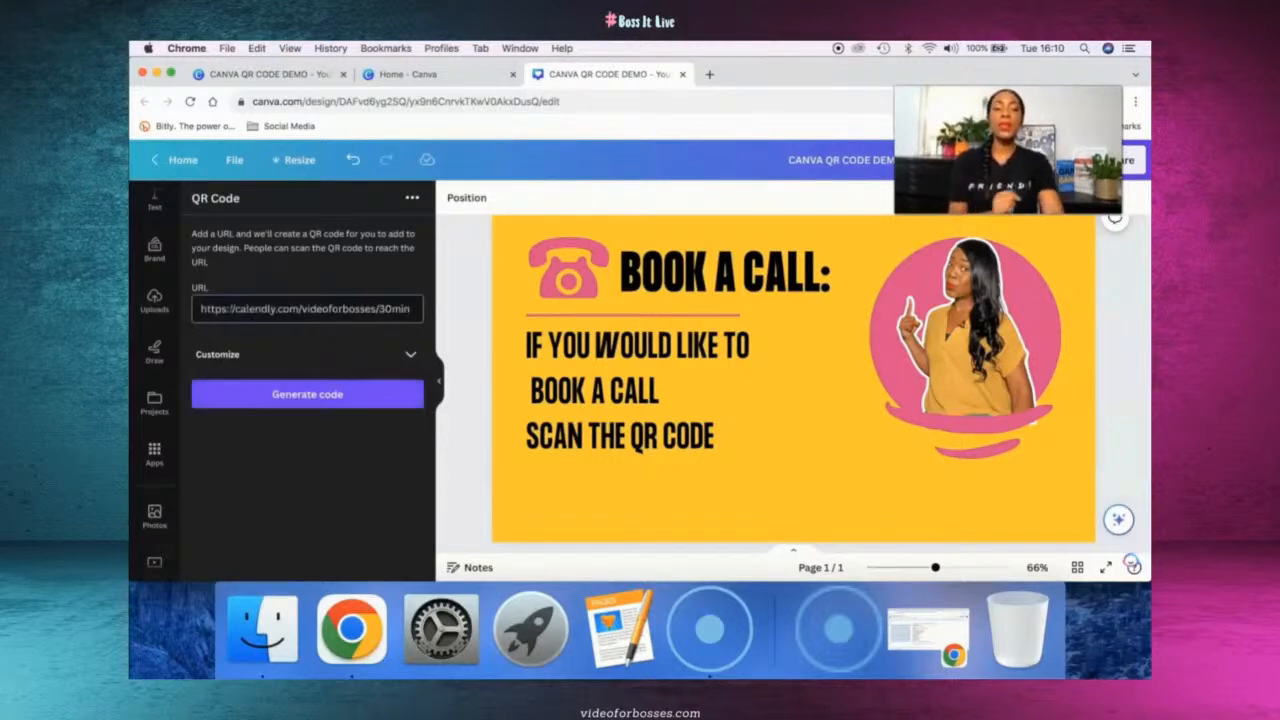
pyautogui.click(298, 397)
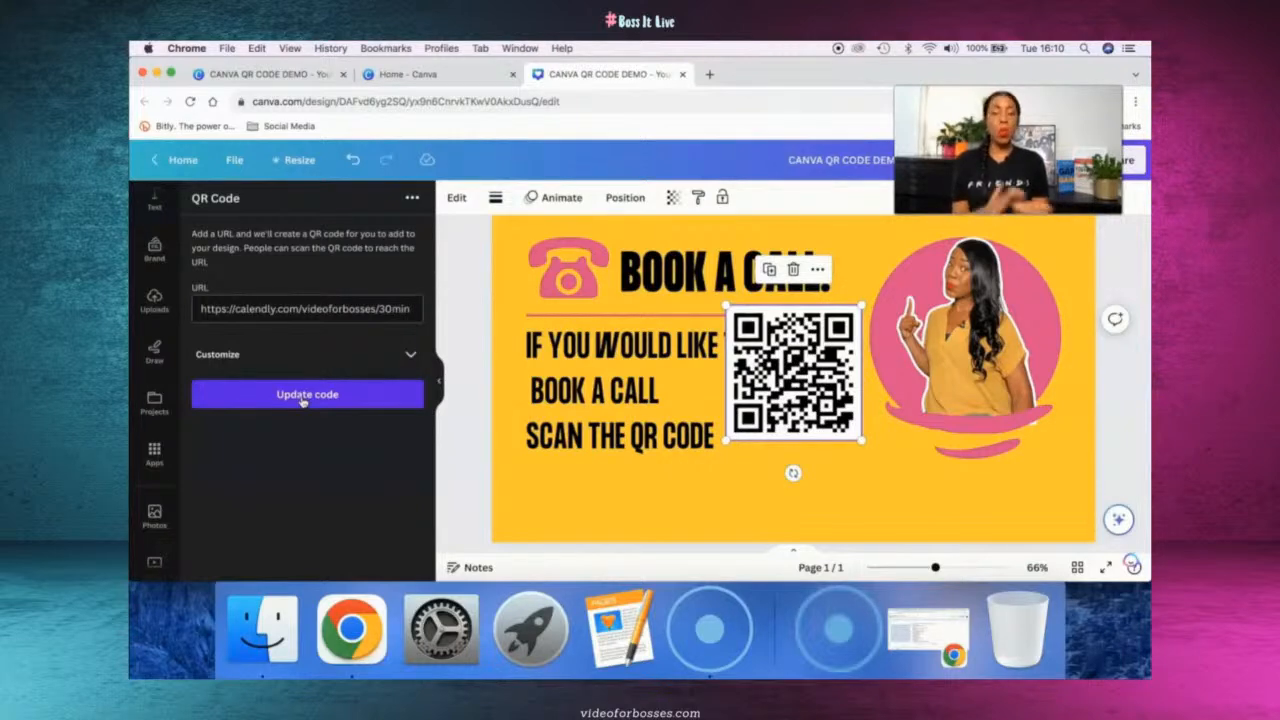
pyautogui.click(303, 396)
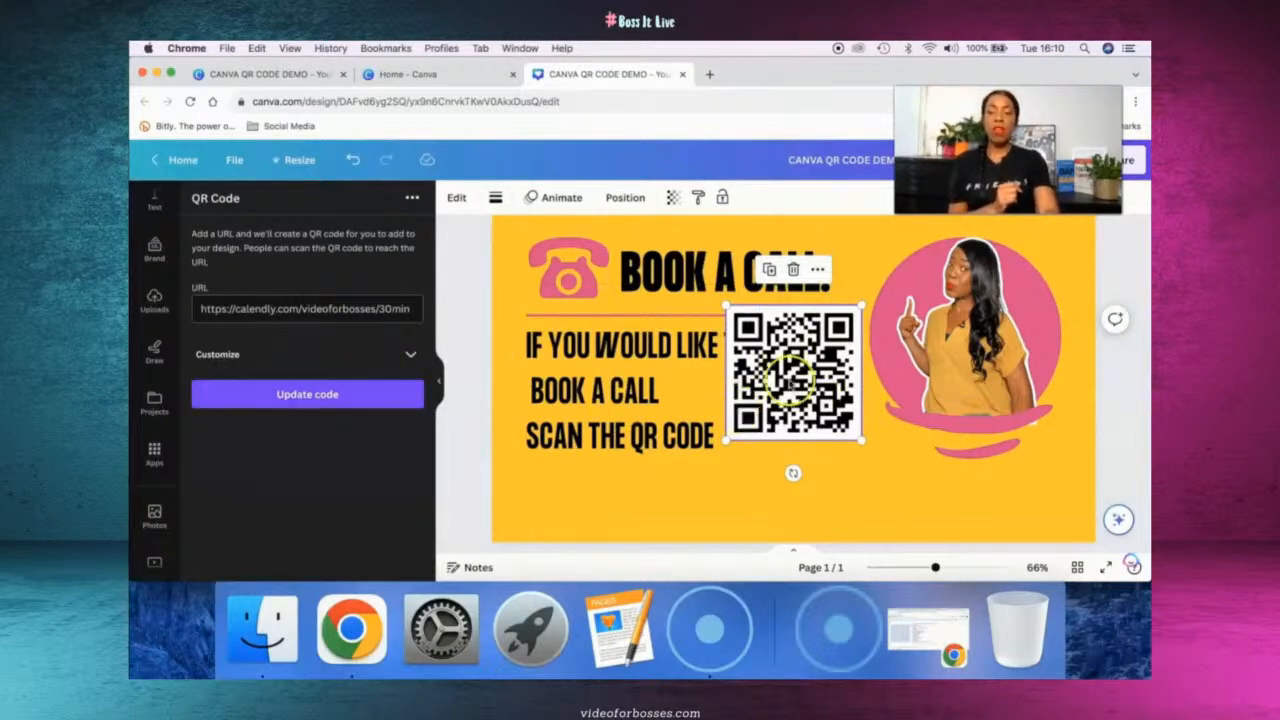
pyautogui.moveTo(790, 380); pyautogui.dragTo(806, 439)
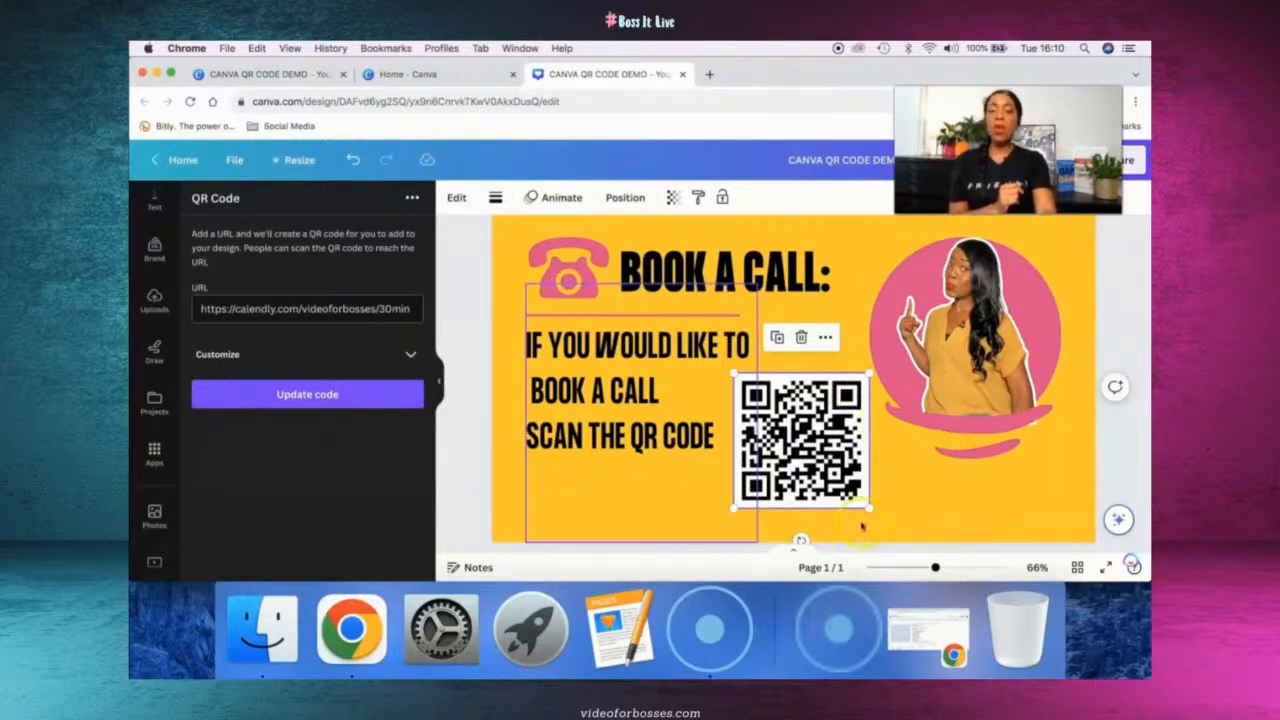
pyautogui.click(938, 515)
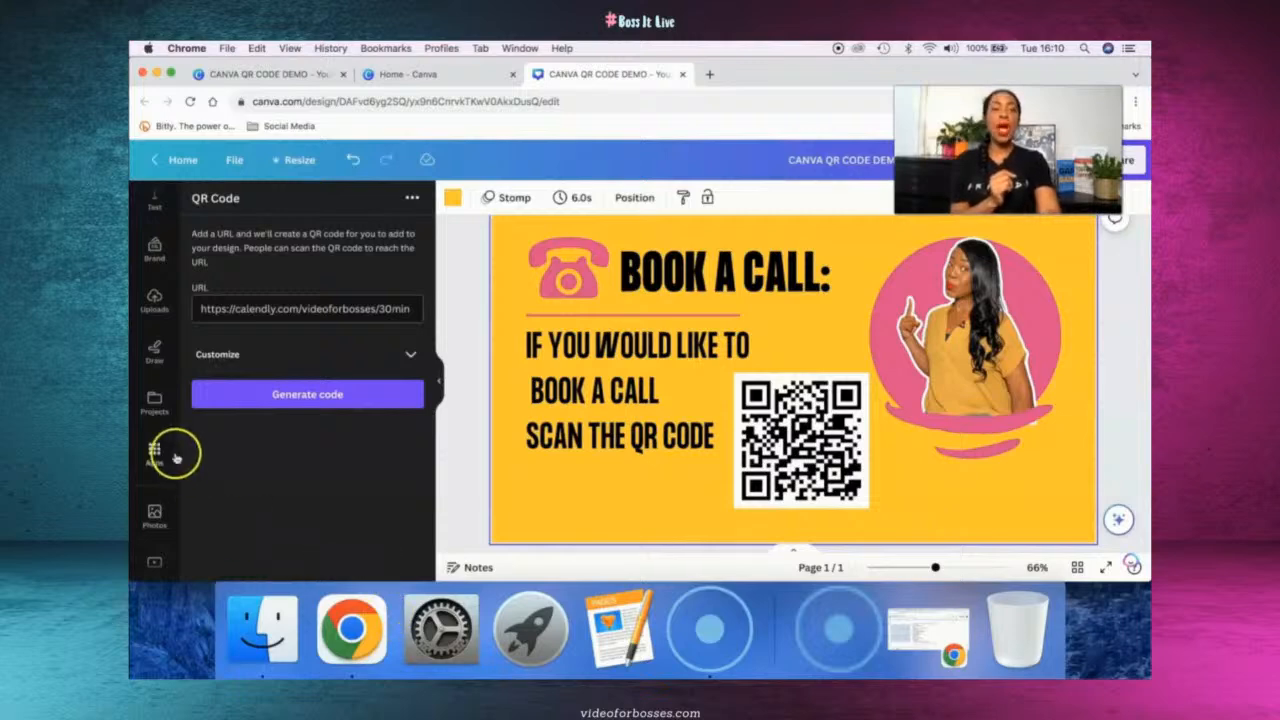
# - Search the elements for "scan me" and list all matching graphics
pyautogui.scroll(2, 154, 437)
pyautogui.click(156, 255)
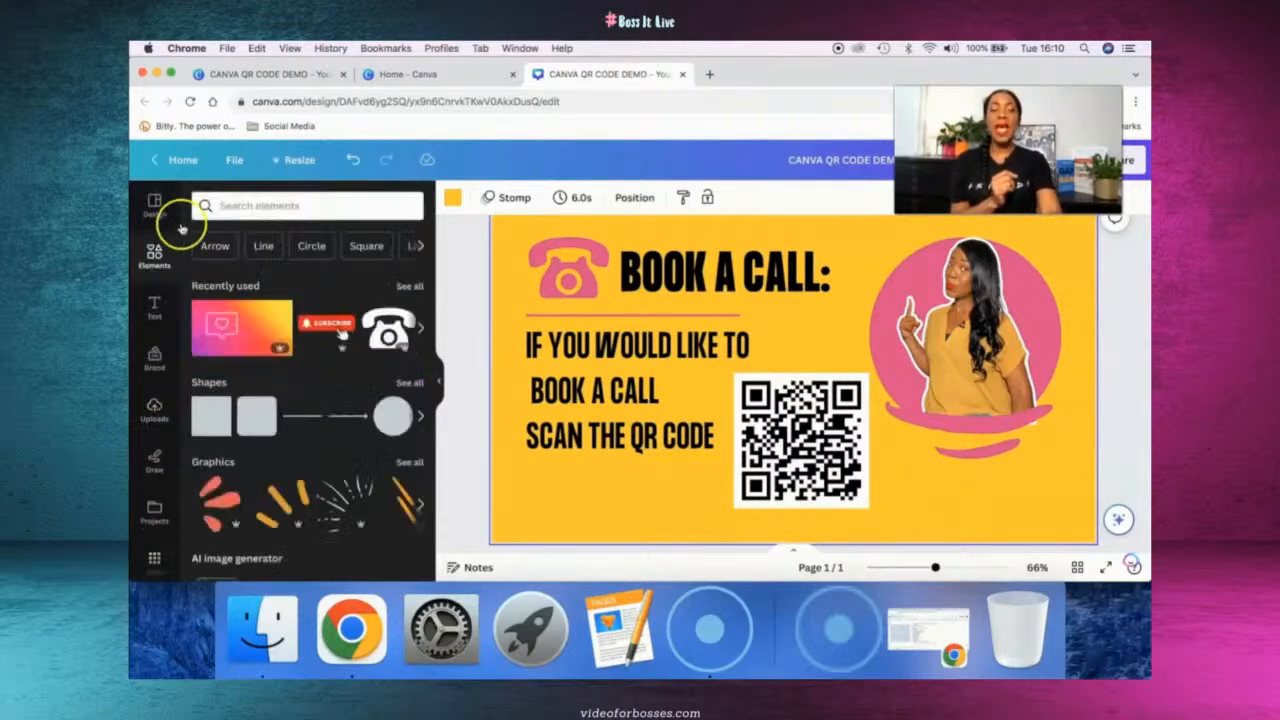
pyautogui.click(250, 205)
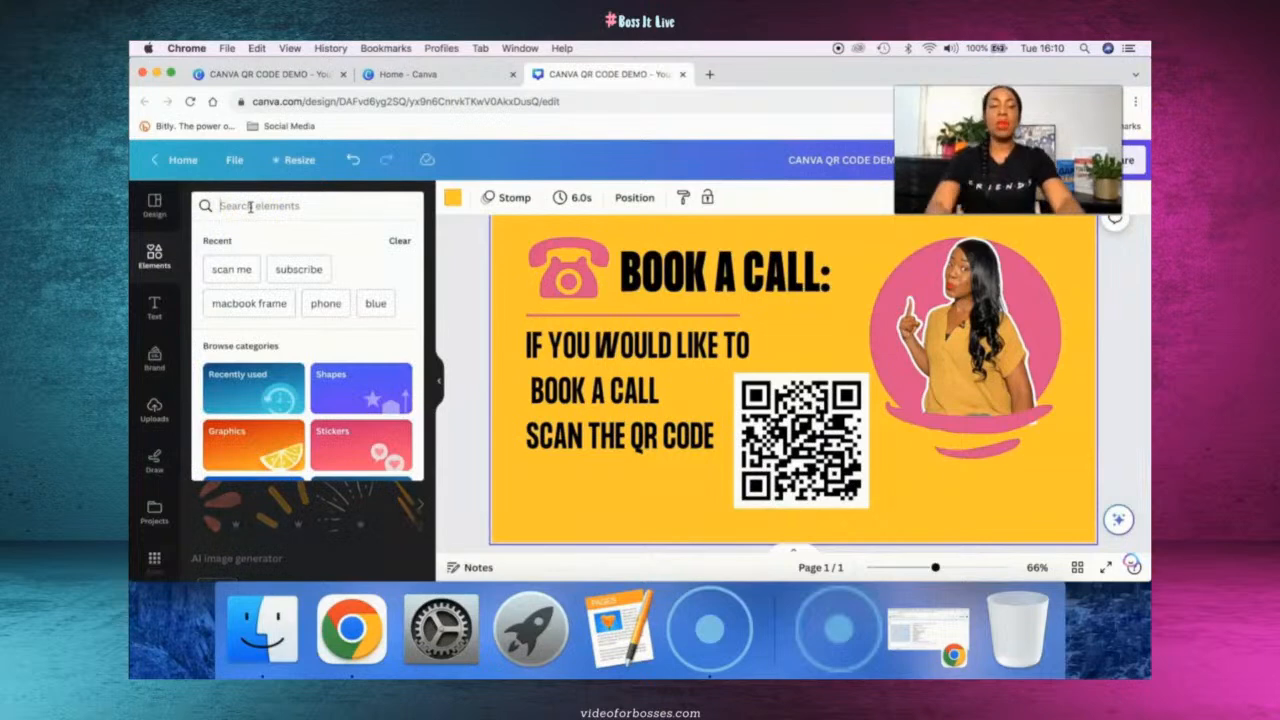
pyautogui.click(232, 271)
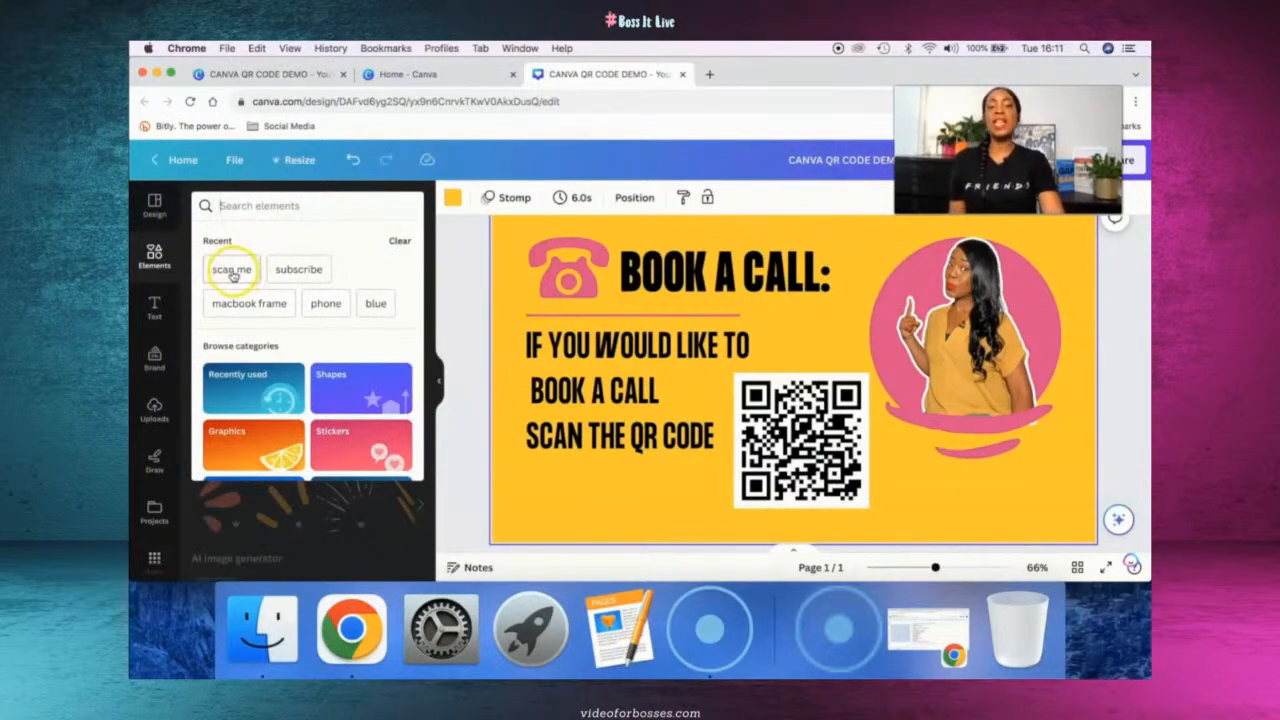
pyautogui.click(224, 274)
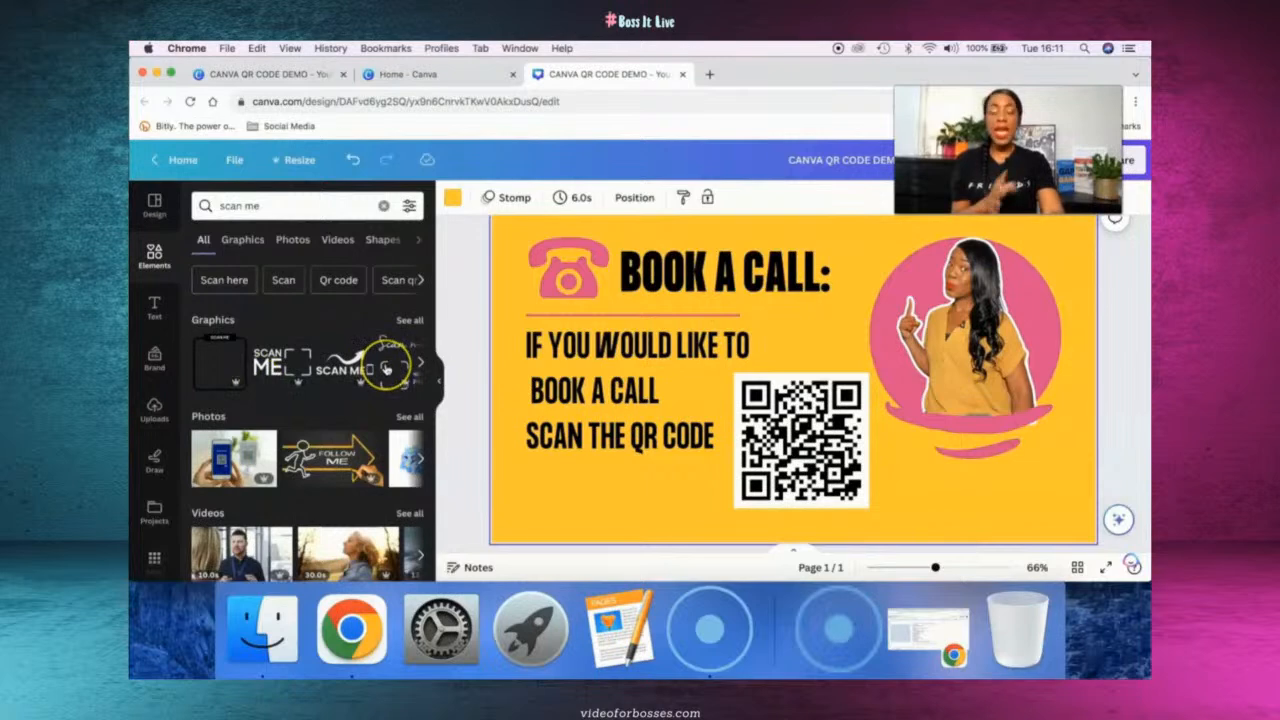
pyautogui.click(410, 320)
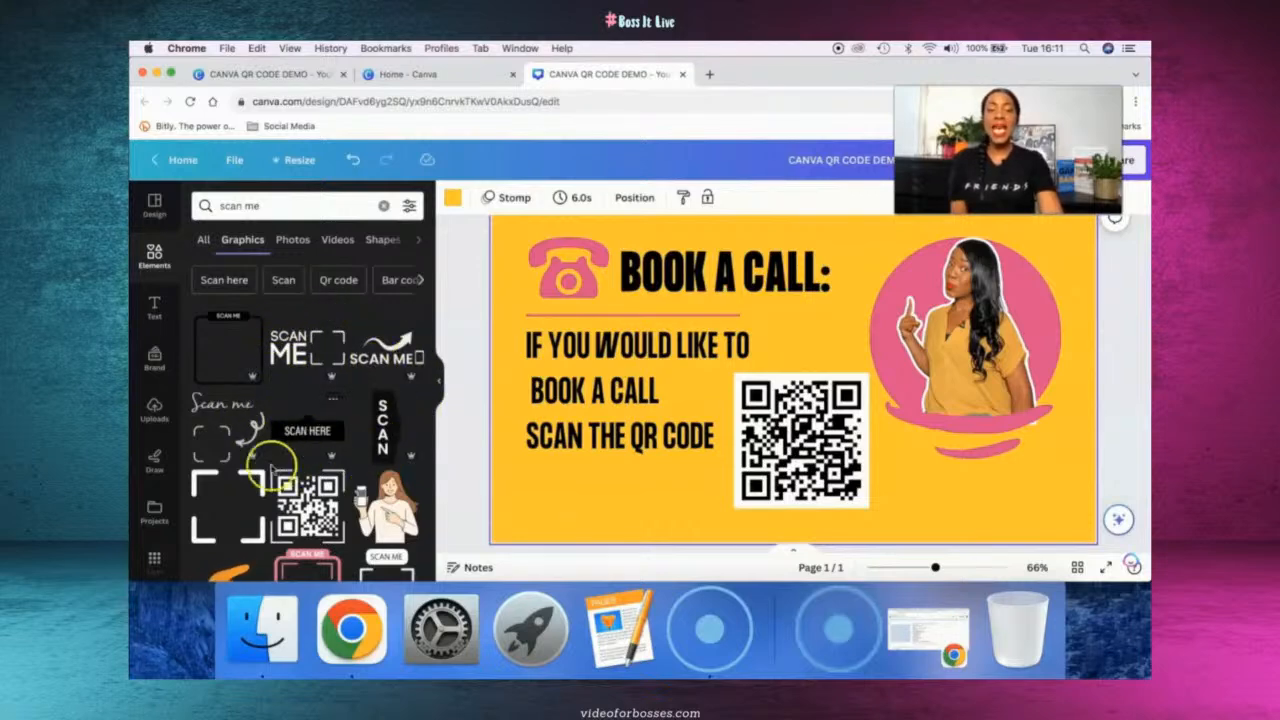
pyautogui.click(290, 350)
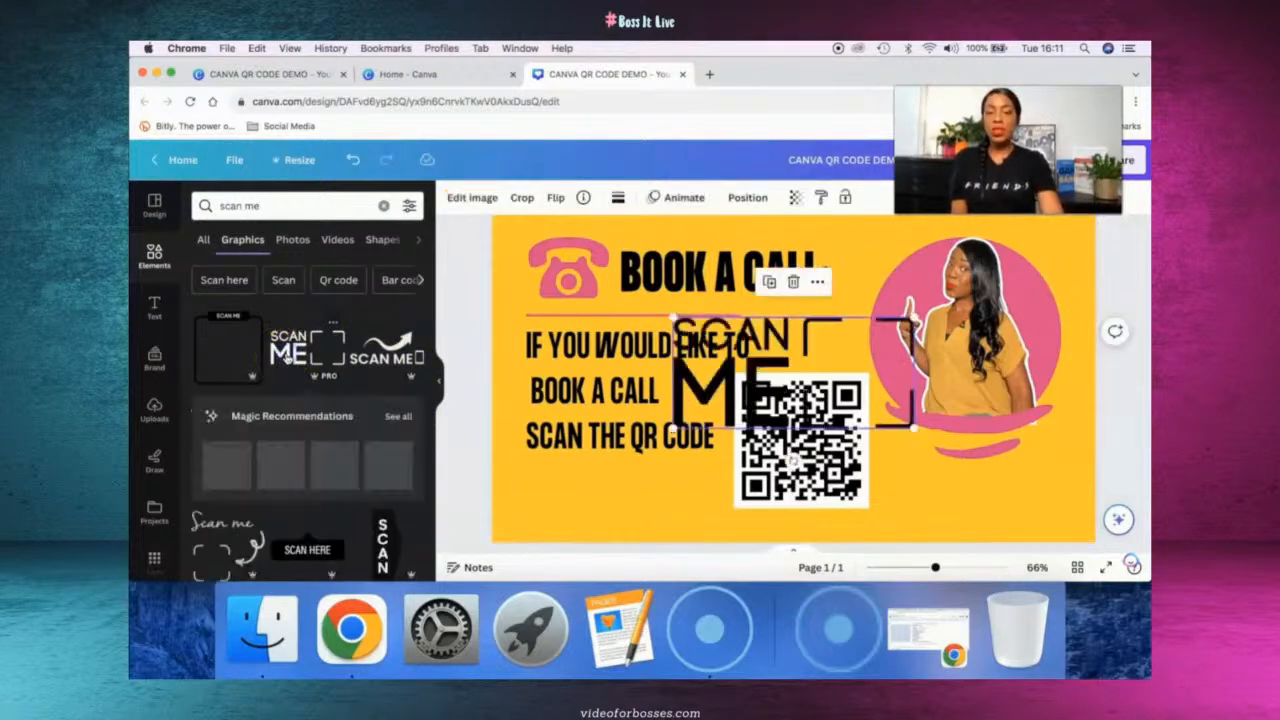
pyautogui.moveTo(755, 406); pyautogui.dragTo(705, 370)
pyautogui.click(699, 316)
pyautogui.click(386, 354)
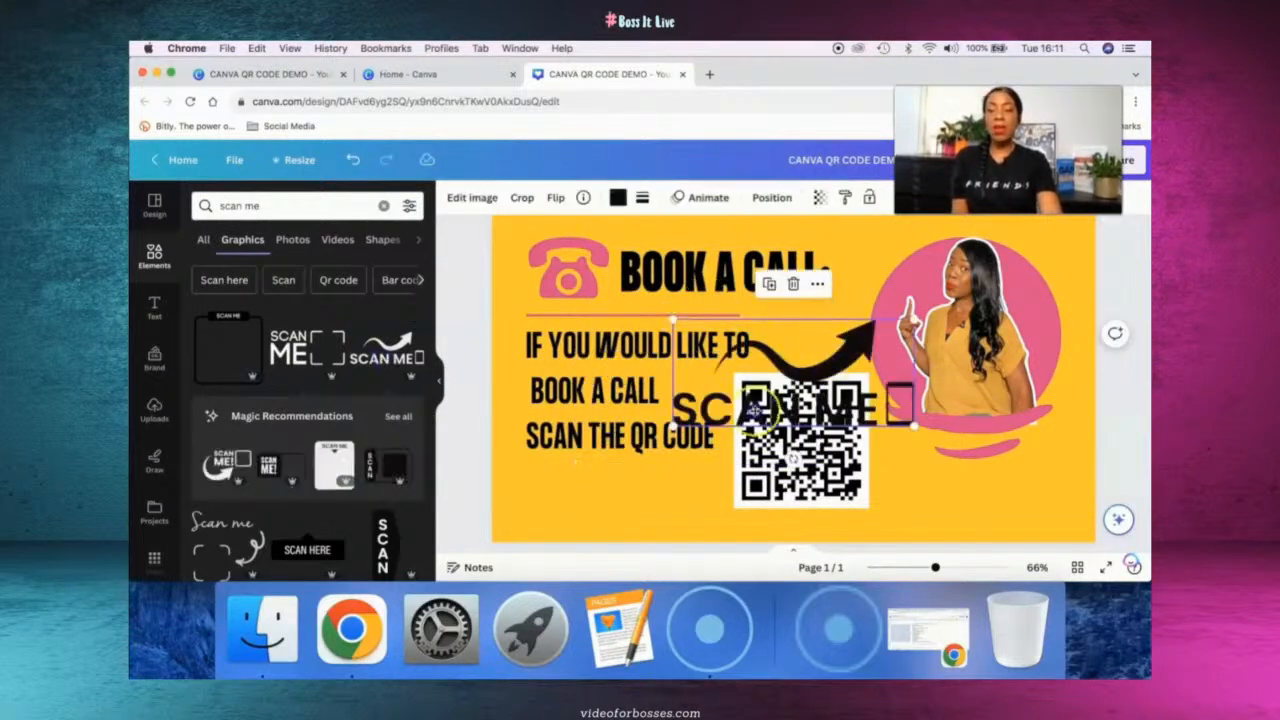
pyautogui.moveTo(825, 344); pyautogui.dragTo(727, 397)
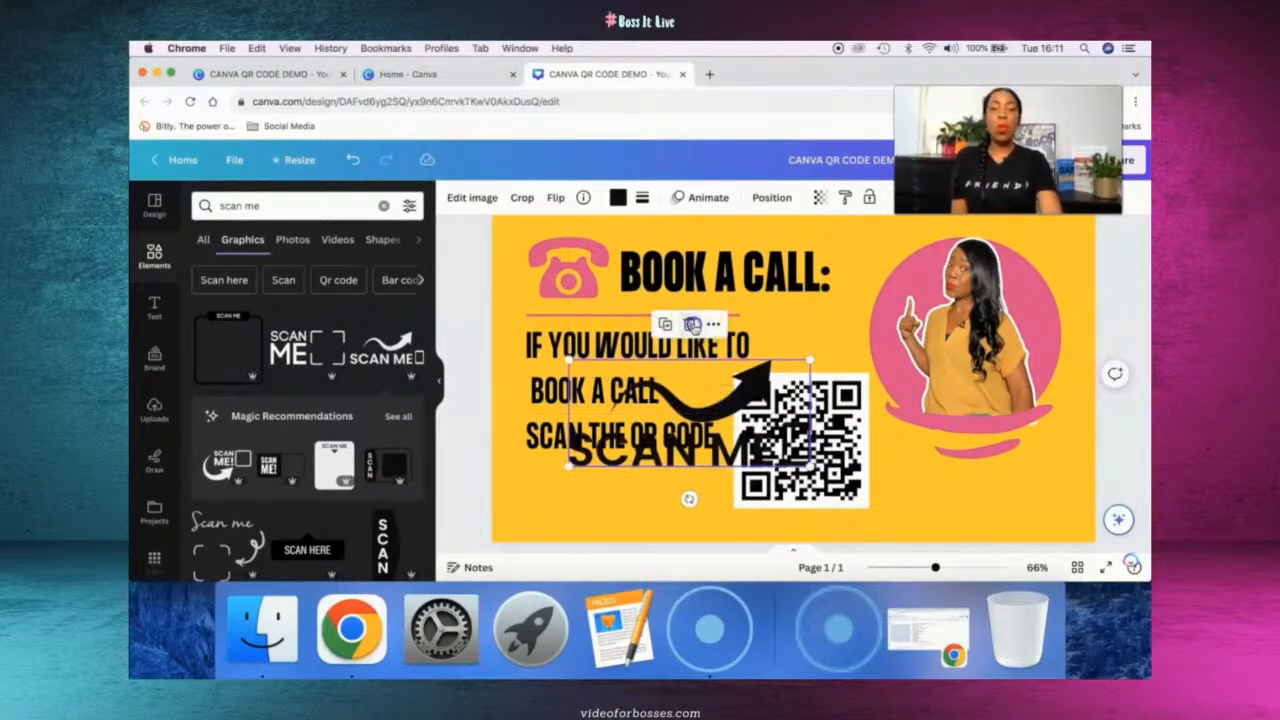
pyautogui.press('Delete')
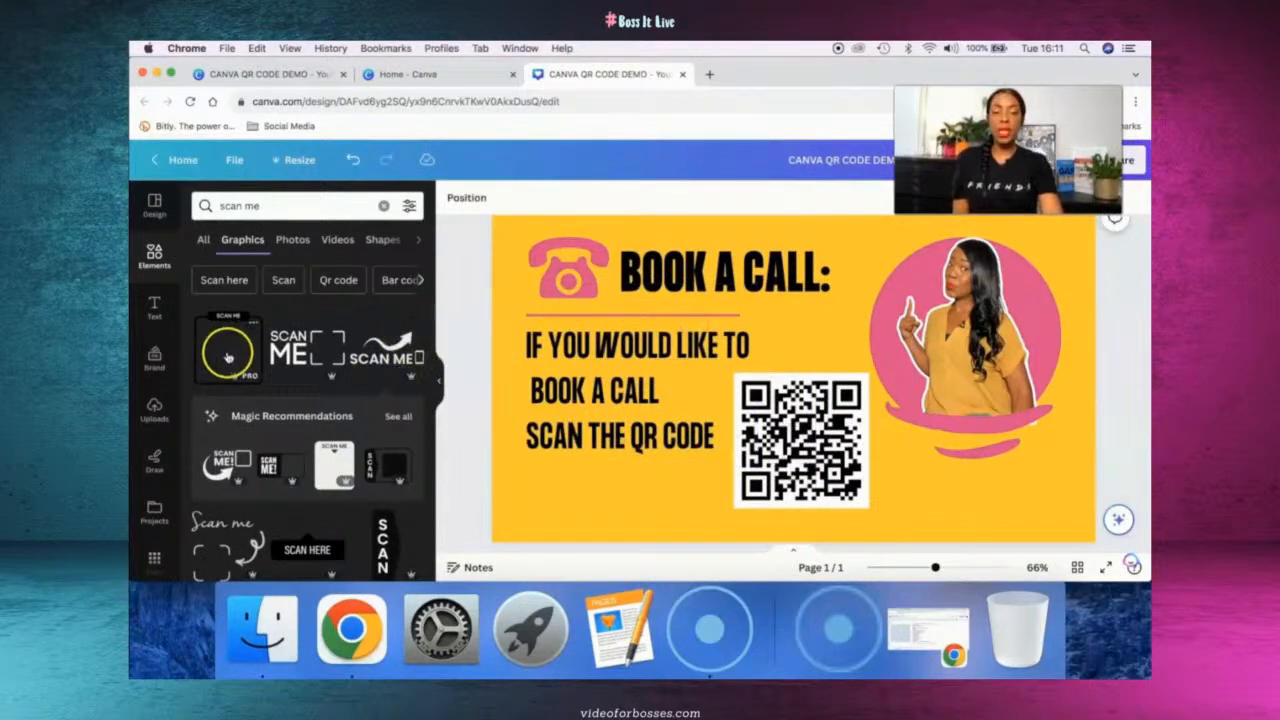
# - Add the square SCAN ME frame graphic and enlarge it to fit around the QR code
pyautogui.click(226, 345)
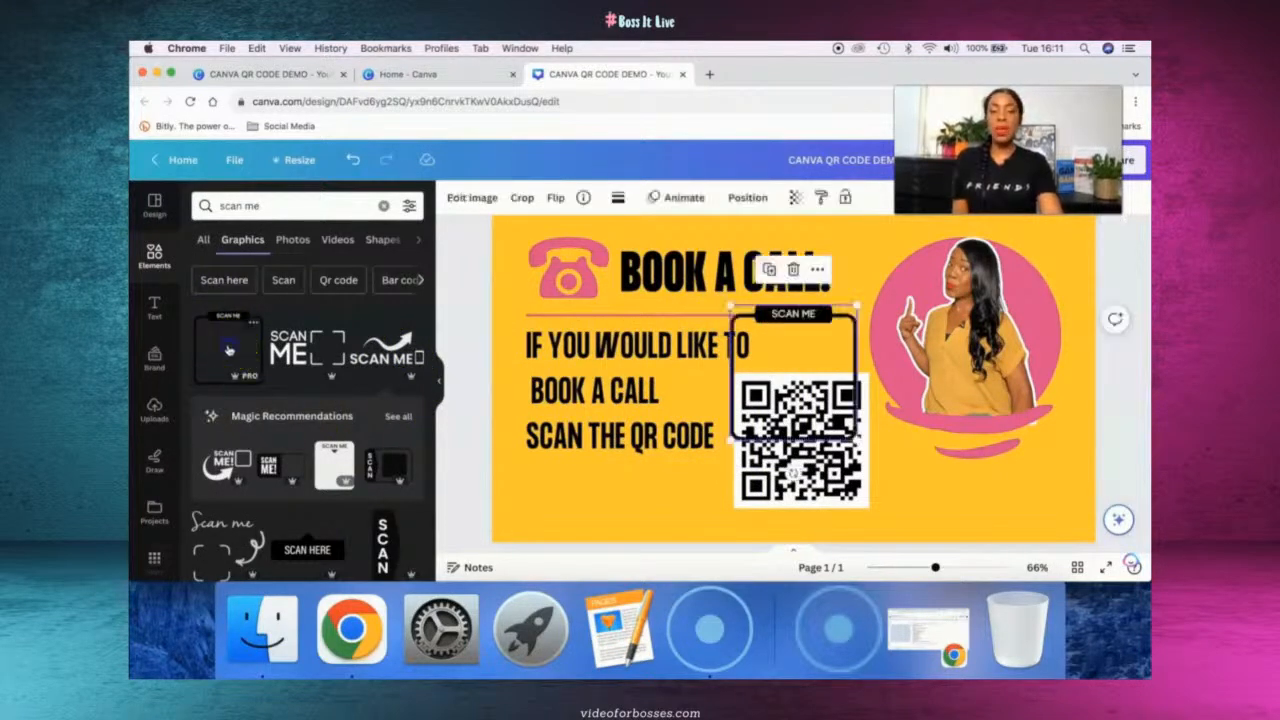
pyautogui.moveTo(815, 310); pyautogui.dragTo(820, 351)
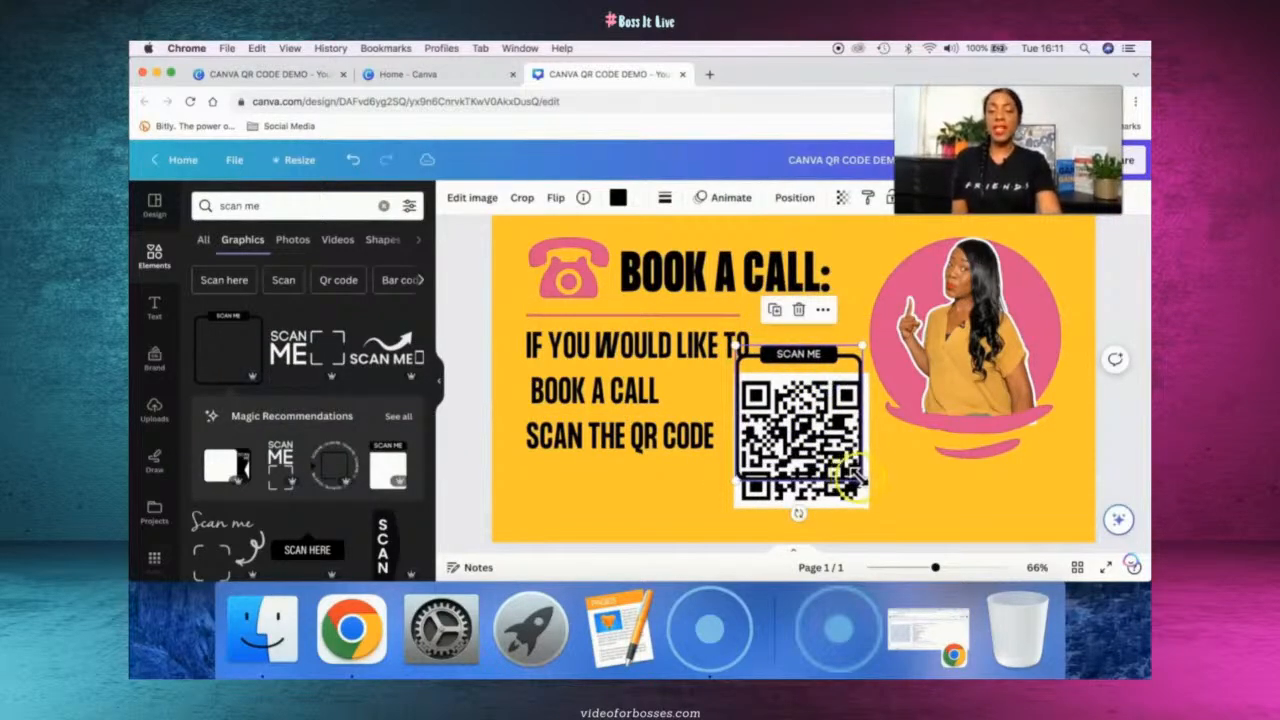
pyautogui.moveTo(860, 486); pyautogui.dragTo(872, 500)
pyautogui.moveTo(831, 425); pyautogui.dragTo(807, 467)
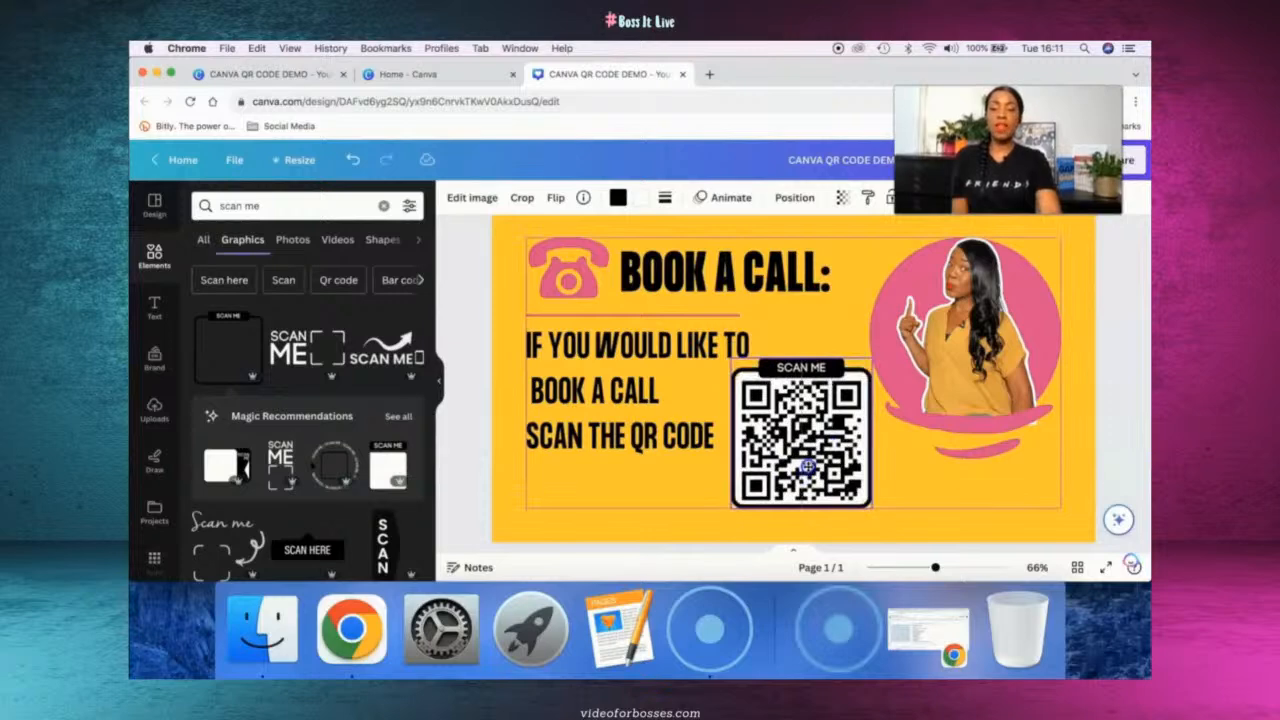
pyautogui.click(586, 517)
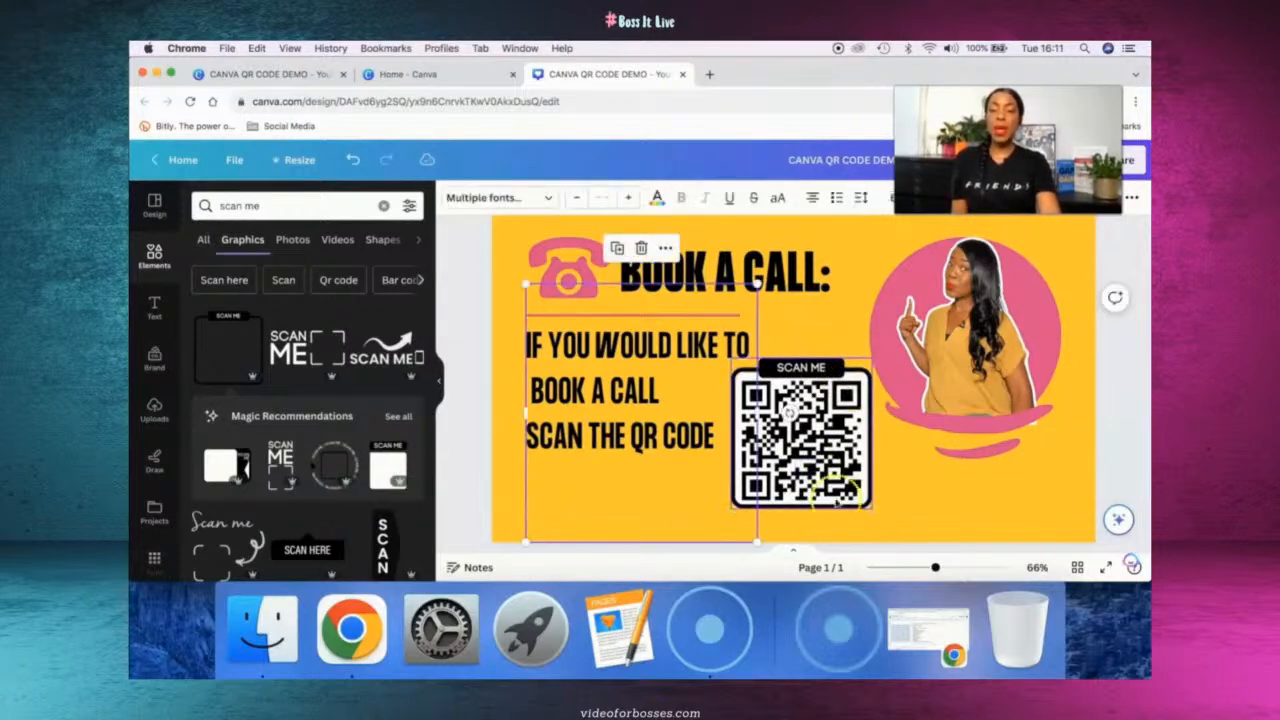
pyautogui.click(850, 495)
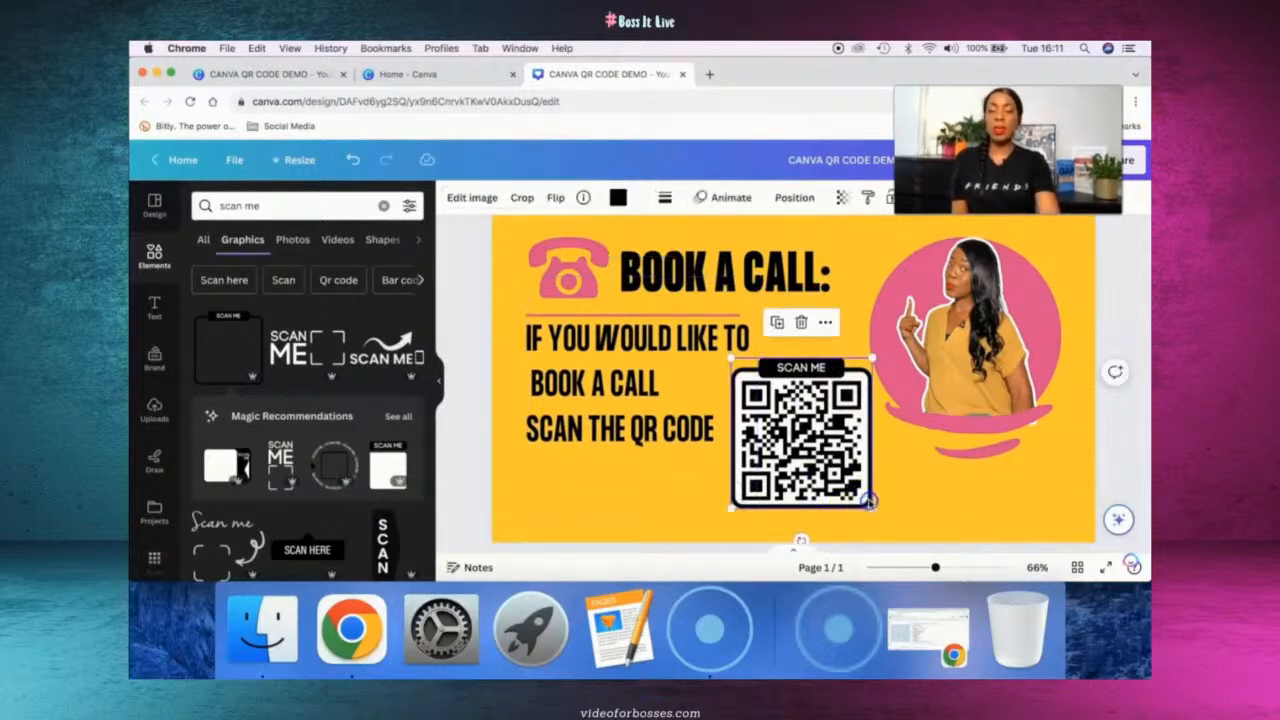
pyautogui.moveTo(872, 509); pyautogui.dragTo(869, 511)
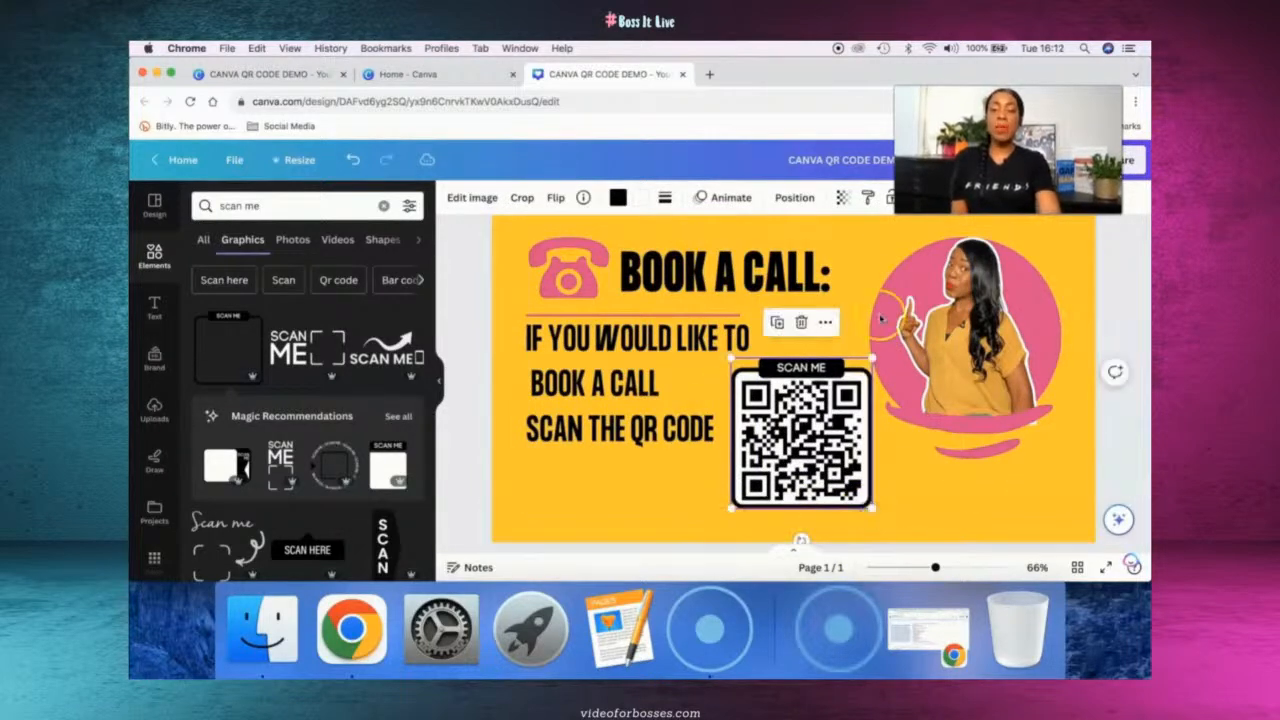
# - Move the QR code and its SCAN ME frame together slightly lower, away from the text lines
pyautogui.click(827, 324)
pyautogui.click(608, 513)
pyautogui.click(848, 528)
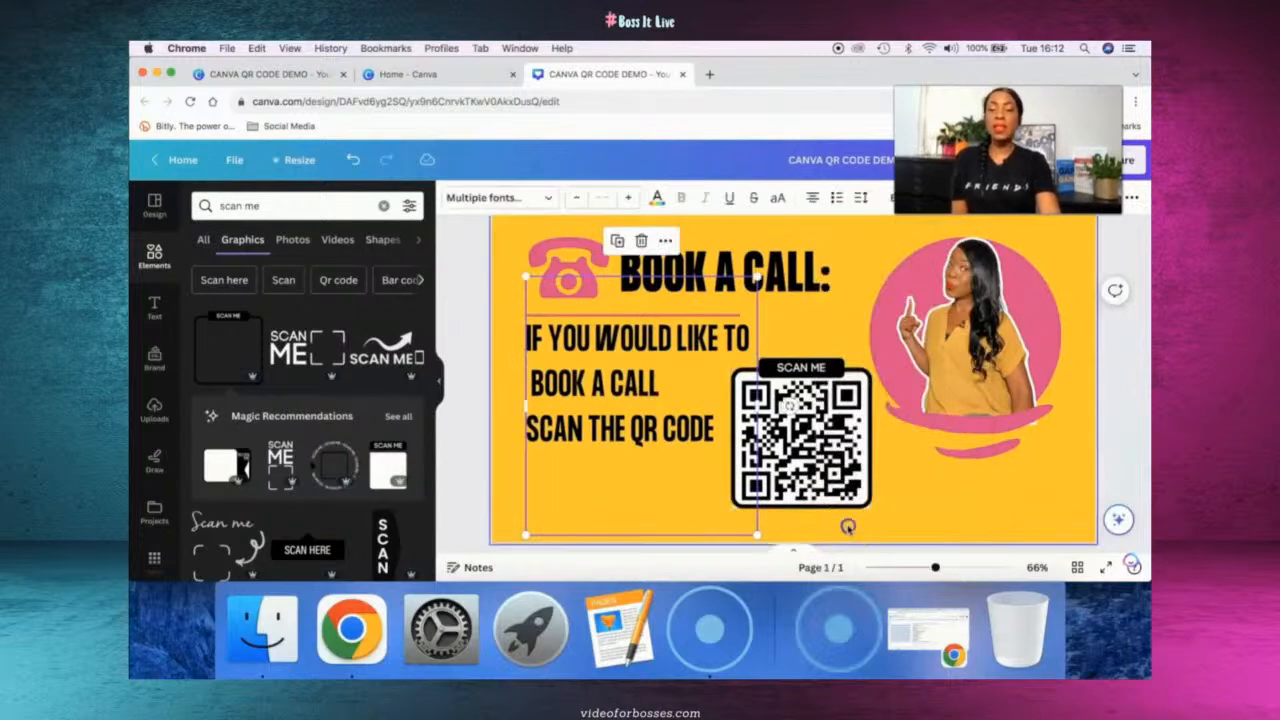
pyautogui.moveTo(786, 406); pyautogui.dragTo(789, 422)
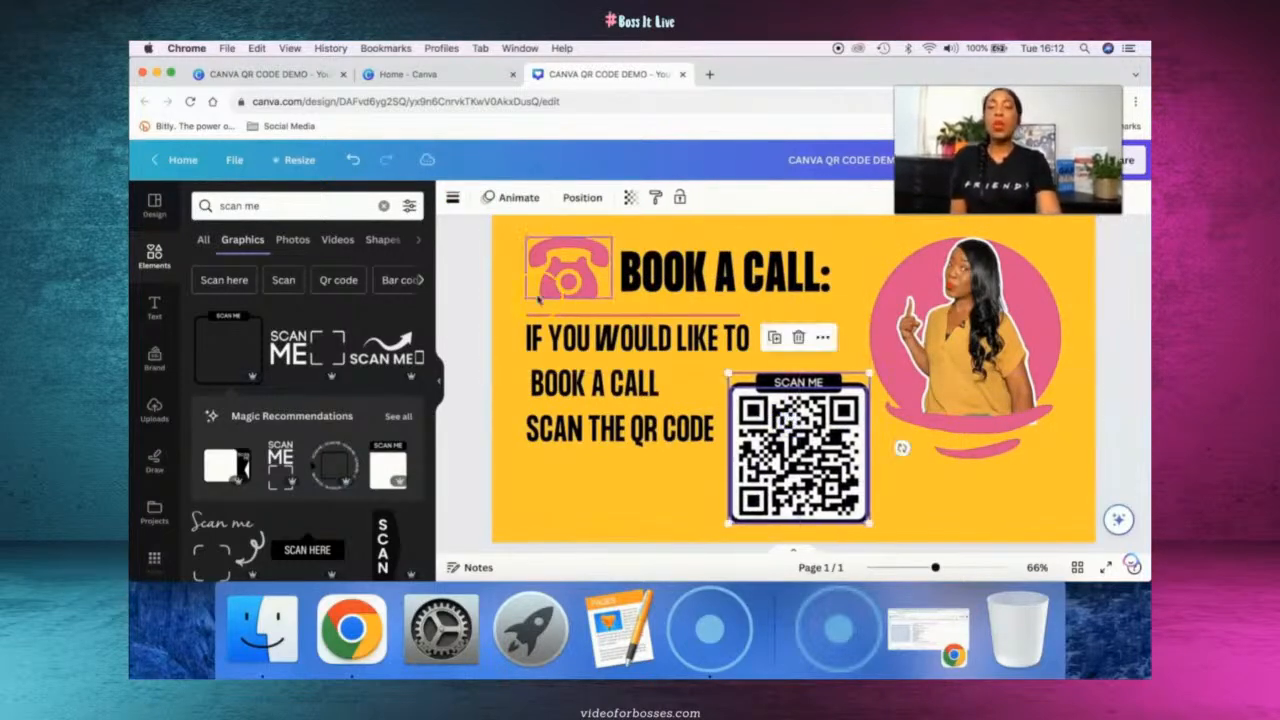
pyautogui.click(889, 508)
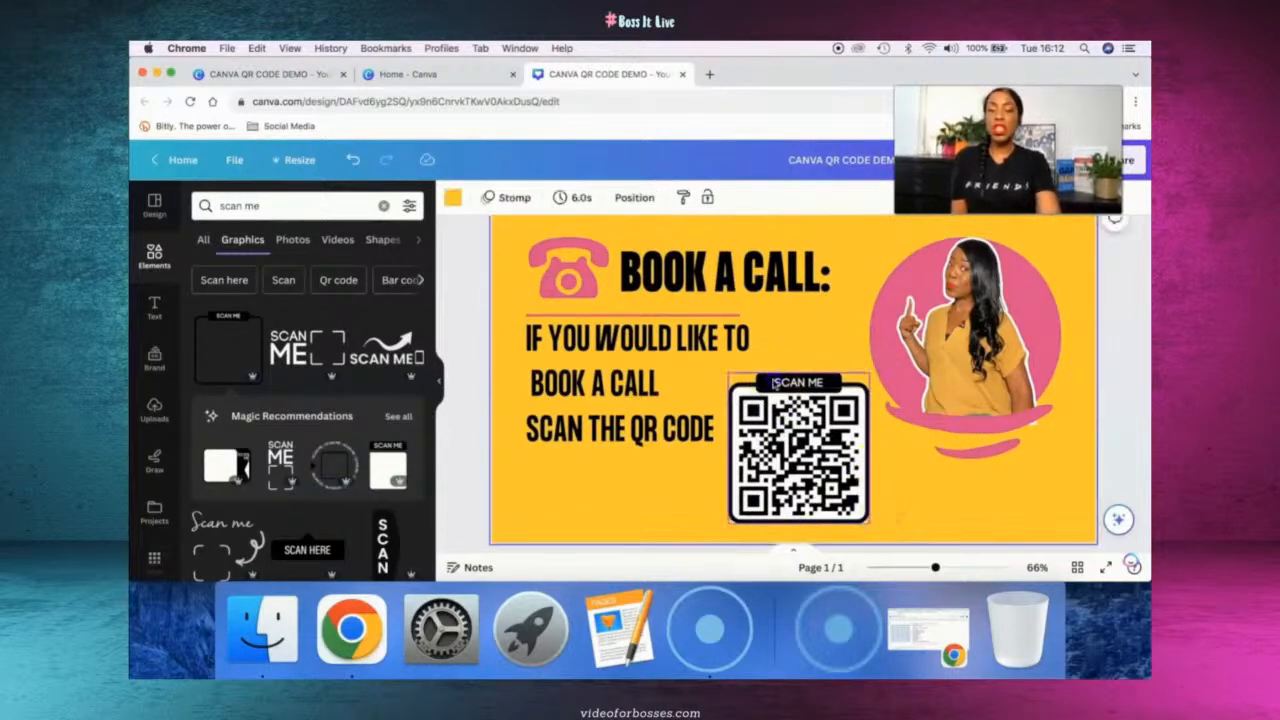
# - Recolour the SCAN ME frame with the pink from the Boss It Live brand palette
pyautogui.click(772, 384)
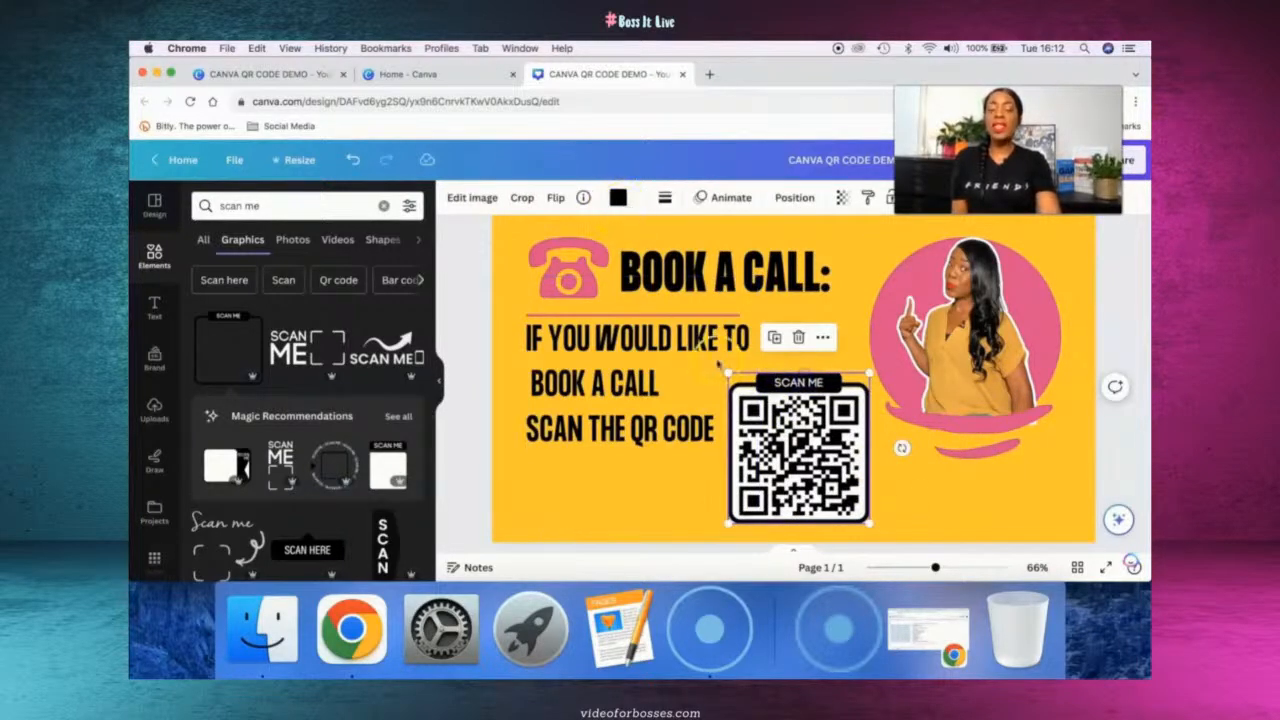
pyautogui.click(619, 198)
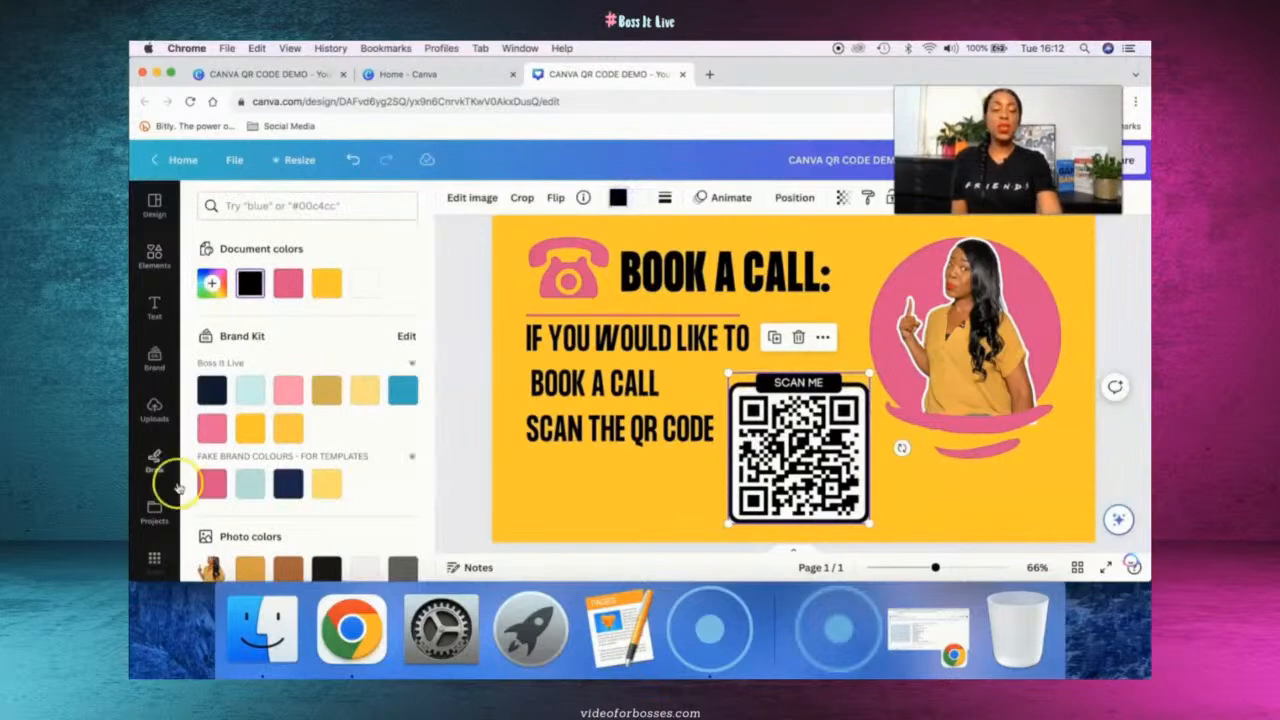
pyautogui.scroll(-2, 283, 449)
pyautogui.scroll(2, 283, 449)
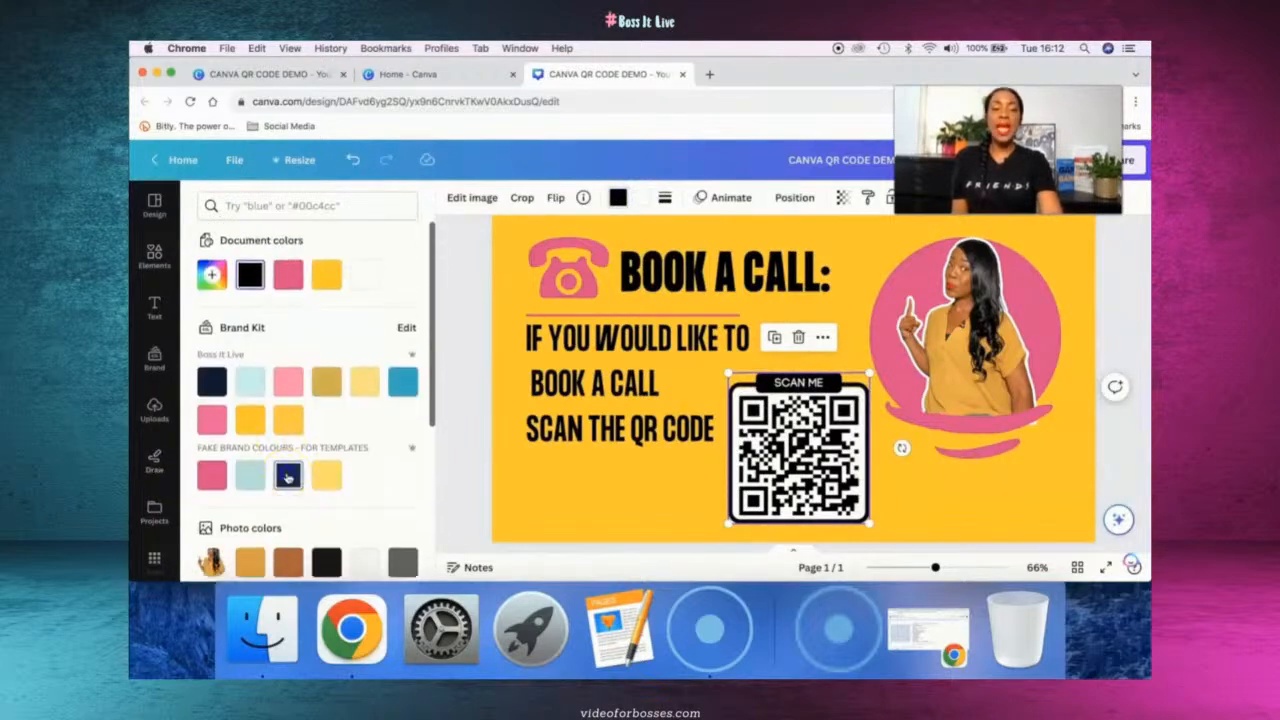
pyautogui.click(288, 477)
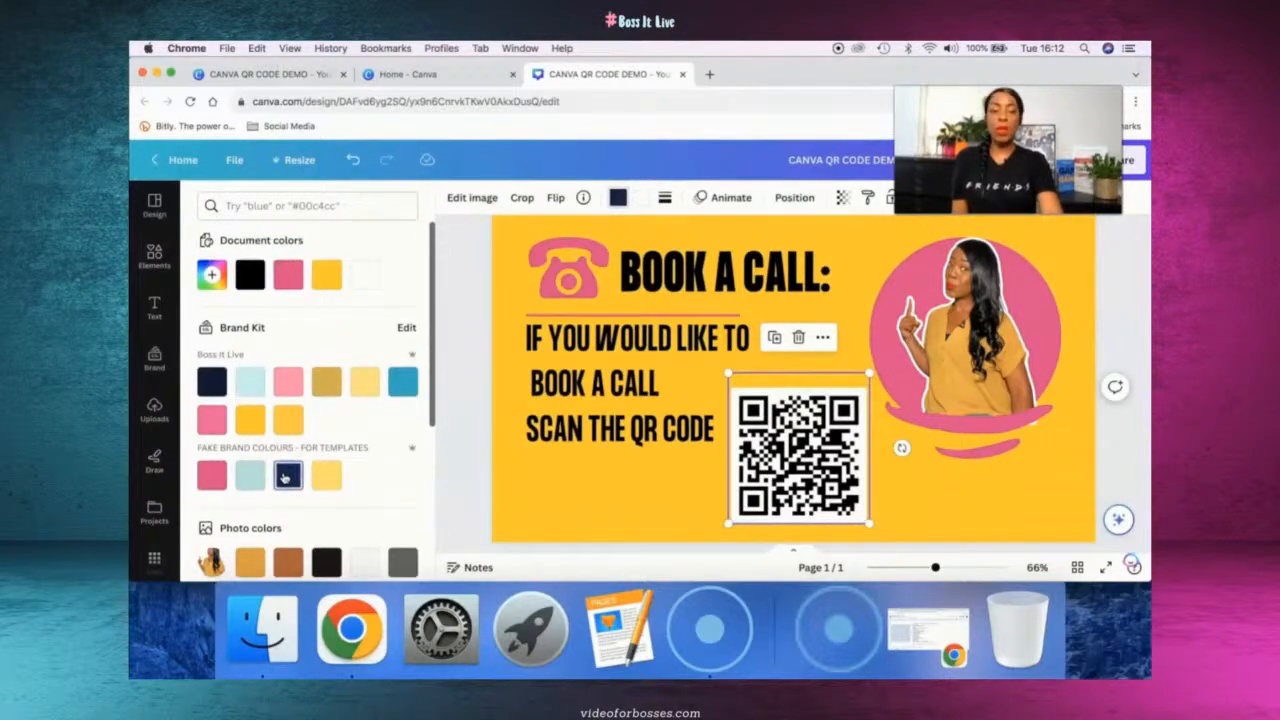
pyautogui.click(211, 476)
pyautogui.click(211, 381)
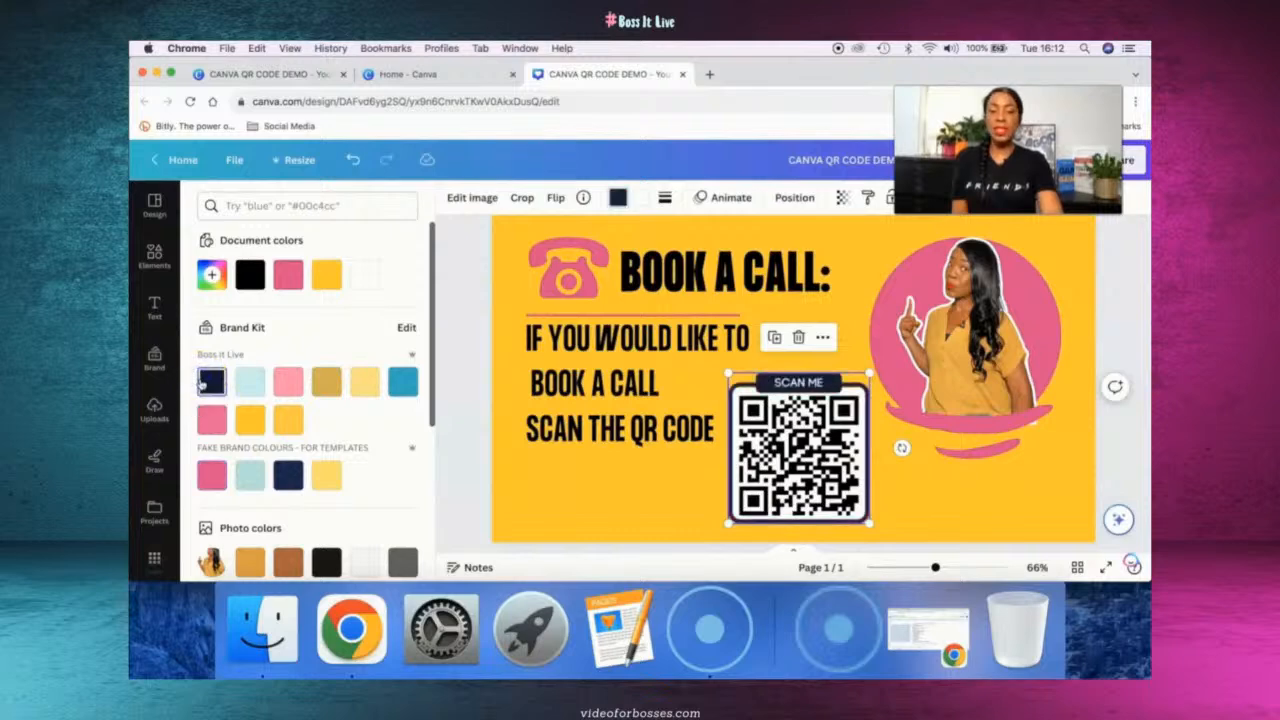
pyautogui.click(211, 419)
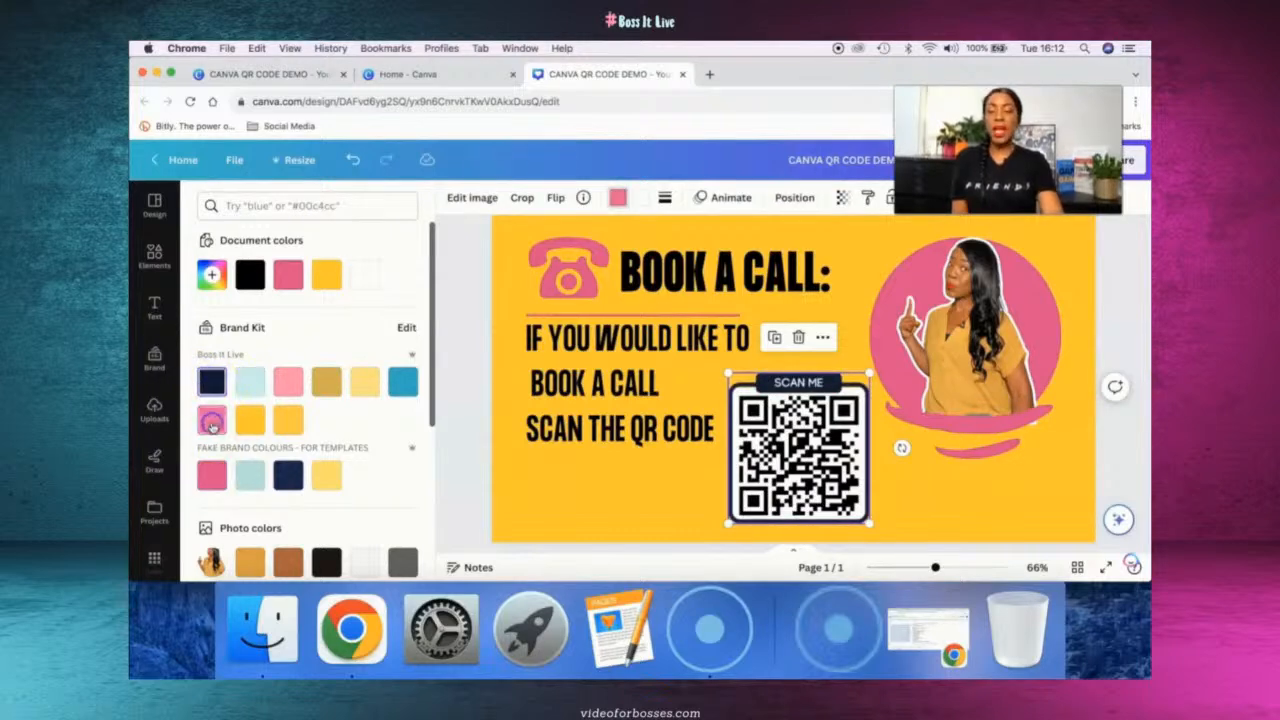
pyautogui.click(655, 520)
pyautogui.click(887, 499)
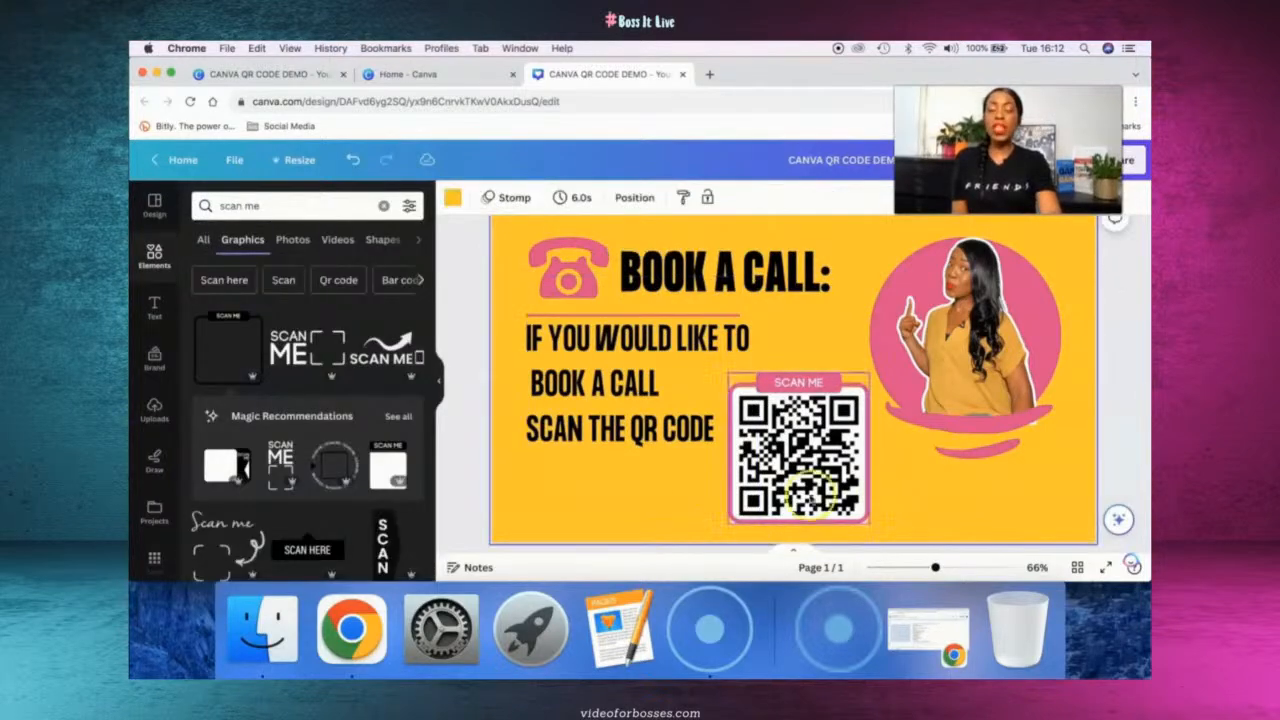
pyautogui.moveTo(778, 475); pyautogui.dragTo(778, 475)
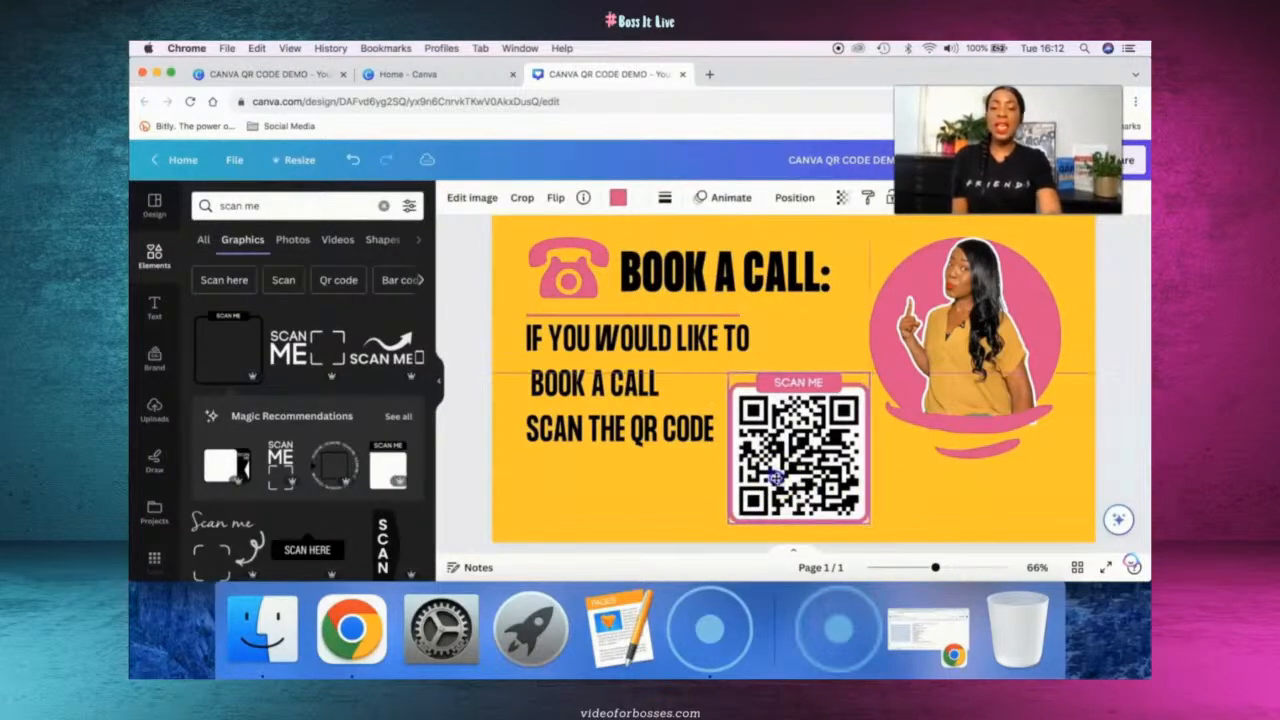
pyautogui.click(633, 502)
pyautogui.click(973, 517)
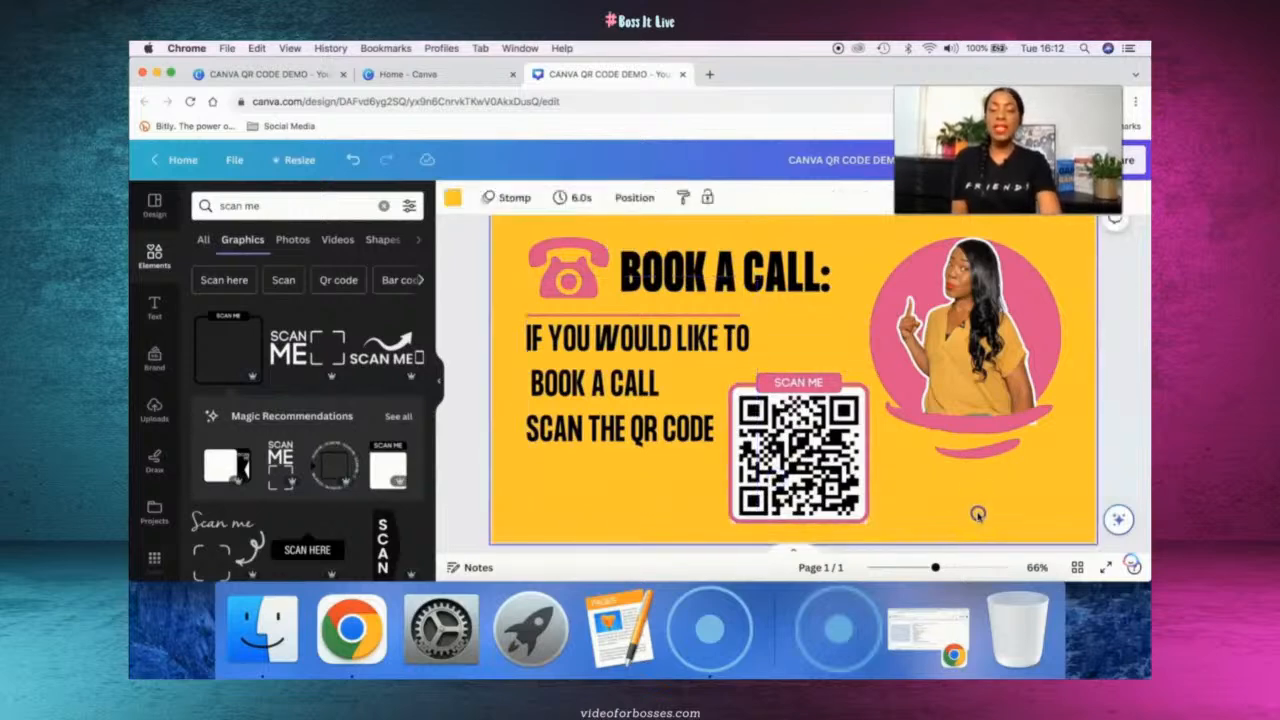